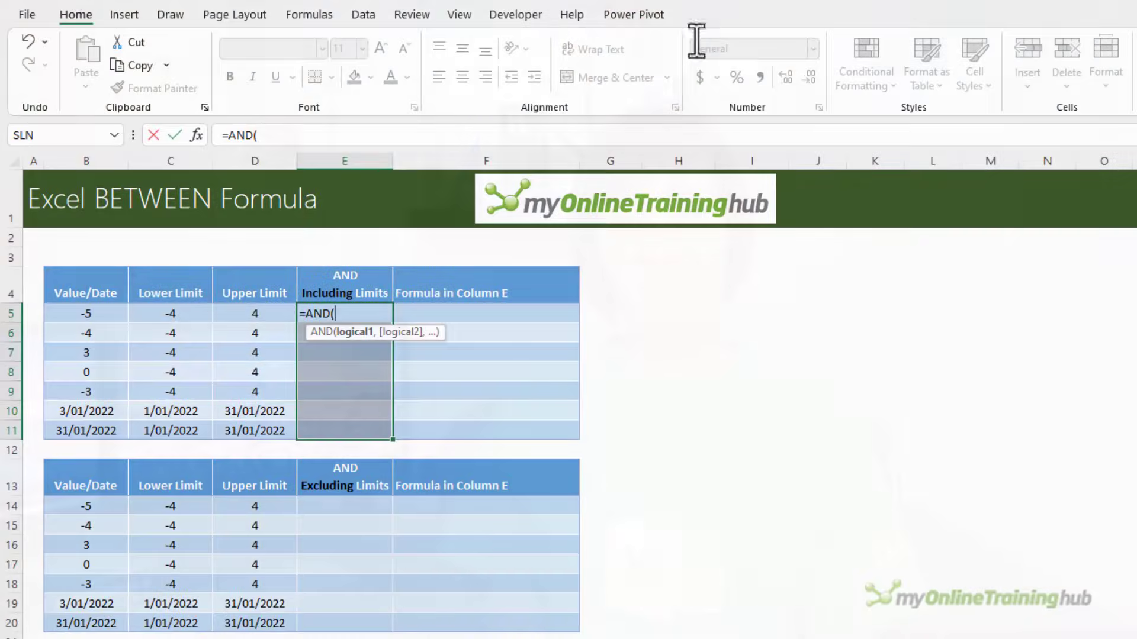
- Fill E5:E11 with =AND(B5>=C5,B5<=D5) to test inclusive limits
{"action": "left_click", "coordinate": [99, 310]}
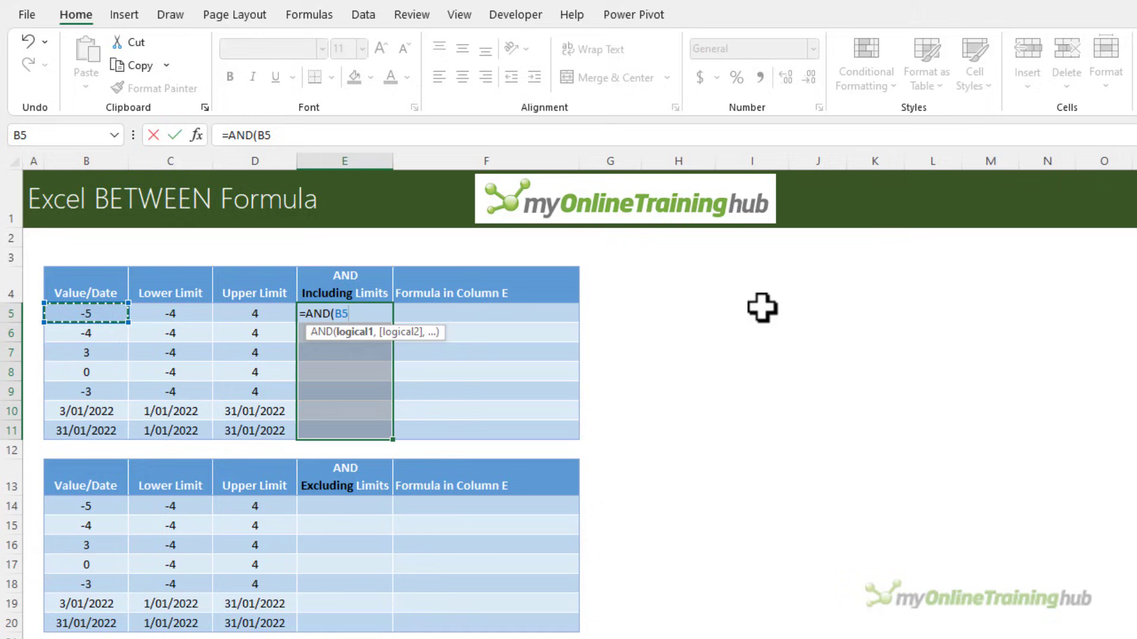
{"action": "type", "text": ">="}
{"action": "left_click", "coordinate": [177, 312]}
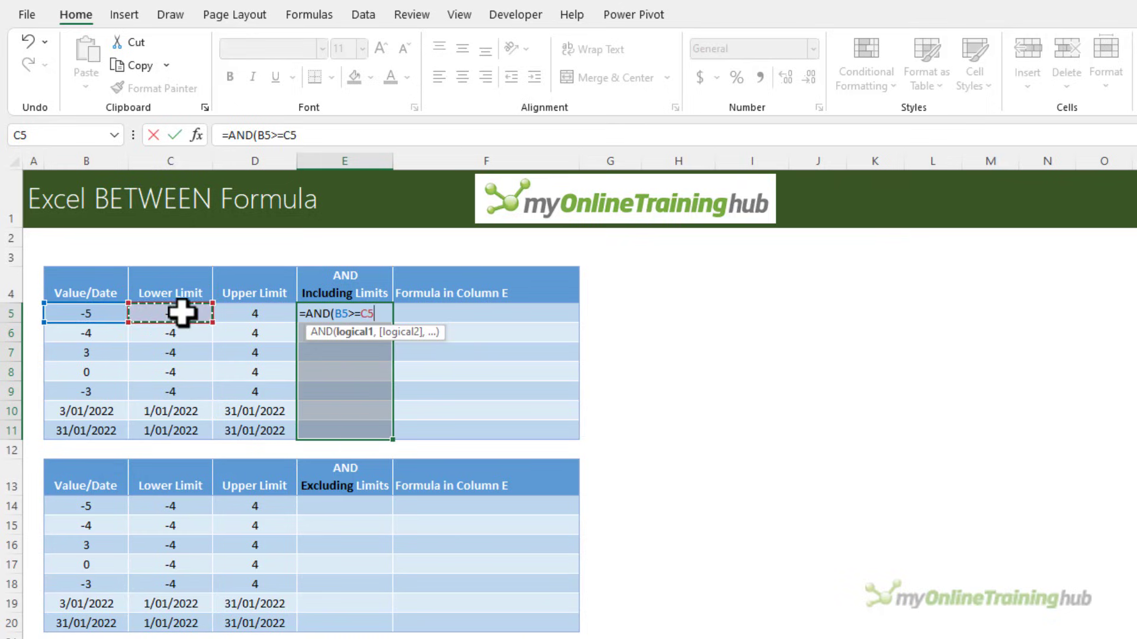
{"action": "type", "text": ","}
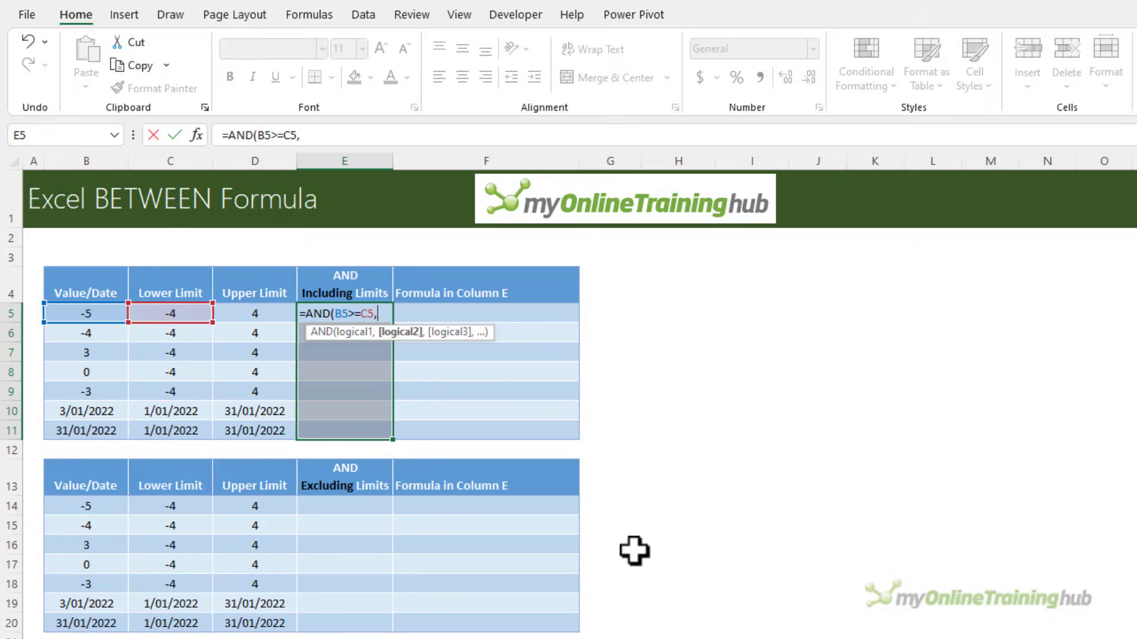
{"action": "left_click", "coordinate": [69, 313]}
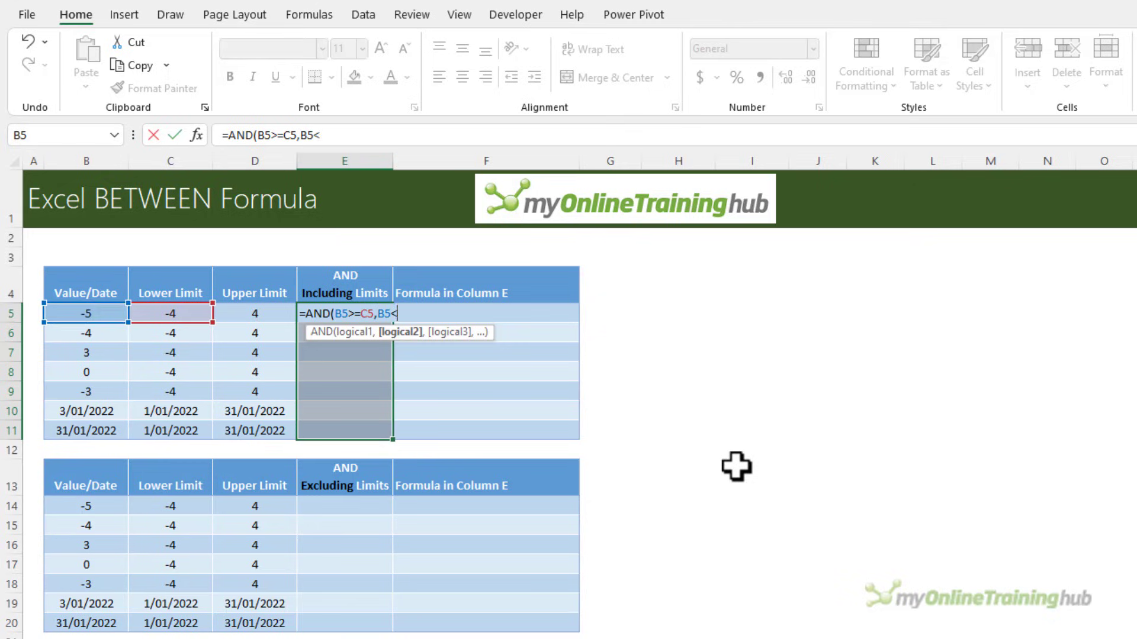
{"action": "type", "text": "<="}
{"action": "key", "text": "Left"}
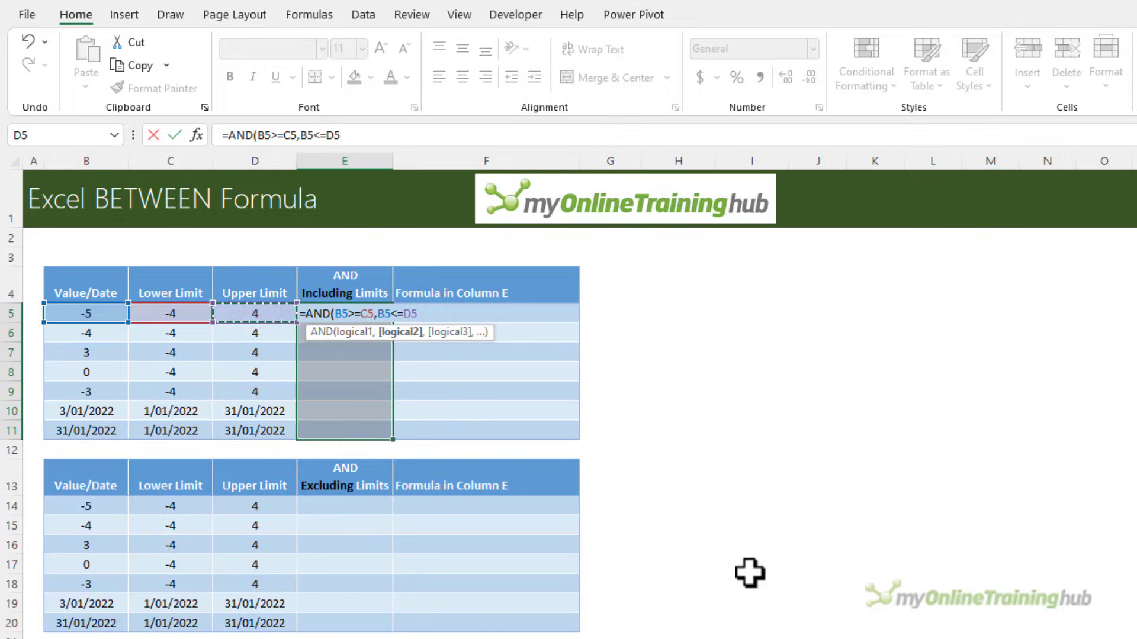
{"action": "type", "text": ")"}
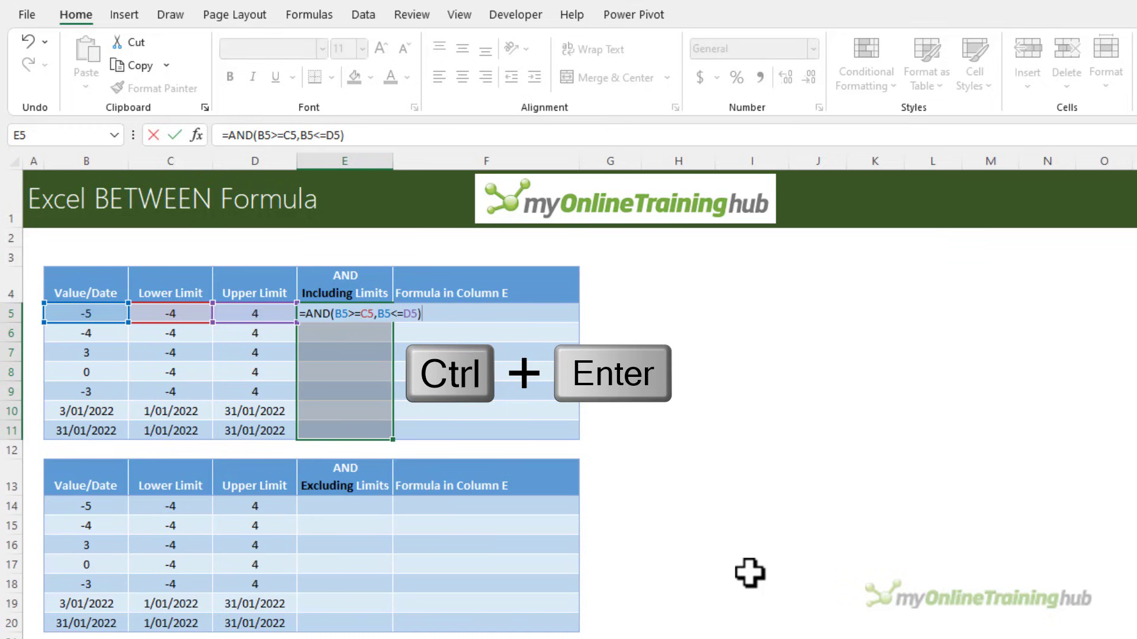
{"action": "key", "text": "ctrl+Return"}
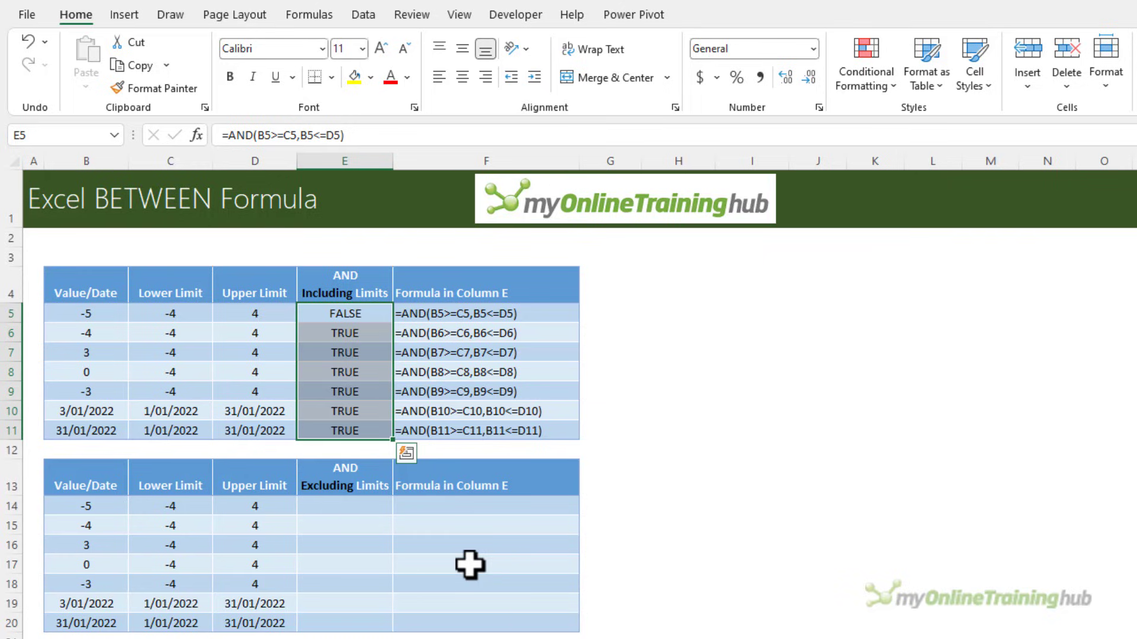
- Fill E14:E20 with =AND(B14>C14,B14<D14) for the exclusive-limits check
{"action": "left_click", "coordinate": [373, 505]}
{"action": "key", "text": "shift+Down"}
{"action": "key", "text": "shift+Down"}
{"action": "key", "text": "shift+Down"}
{"action": "key", "text": "shift+Down"}
{"action": "key", "text": "shift+Down"}
{"action": "key", "text": "shift+Down"}
{"action": "type", "text": "=and"}
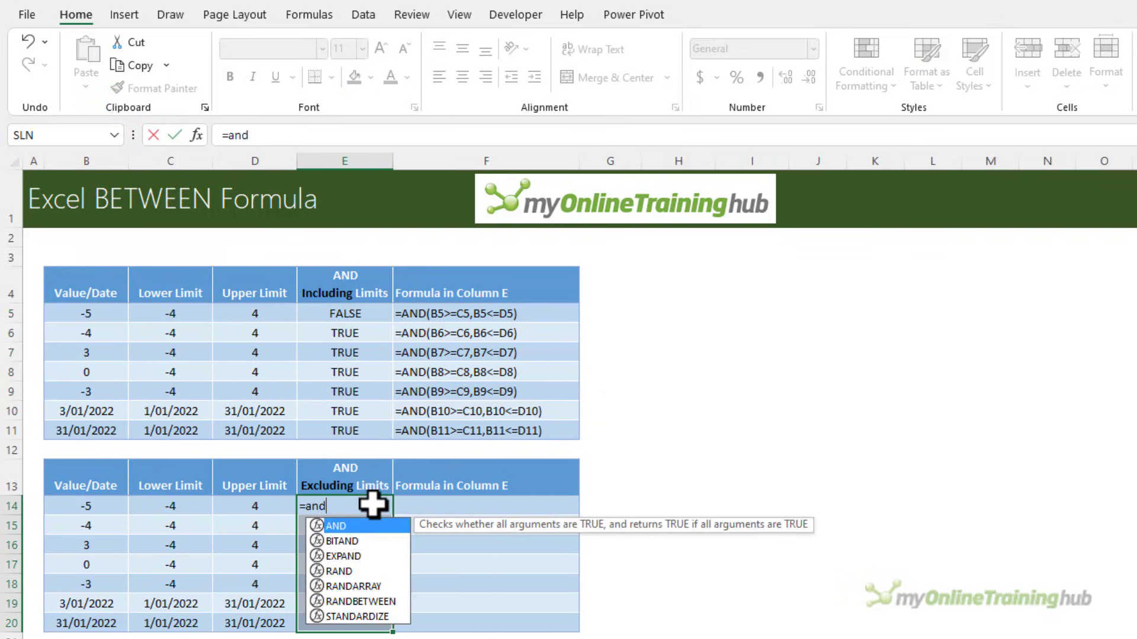
{"action": "key", "text": "Tab"}
{"action": "left_click", "coordinate": [83, 505]}
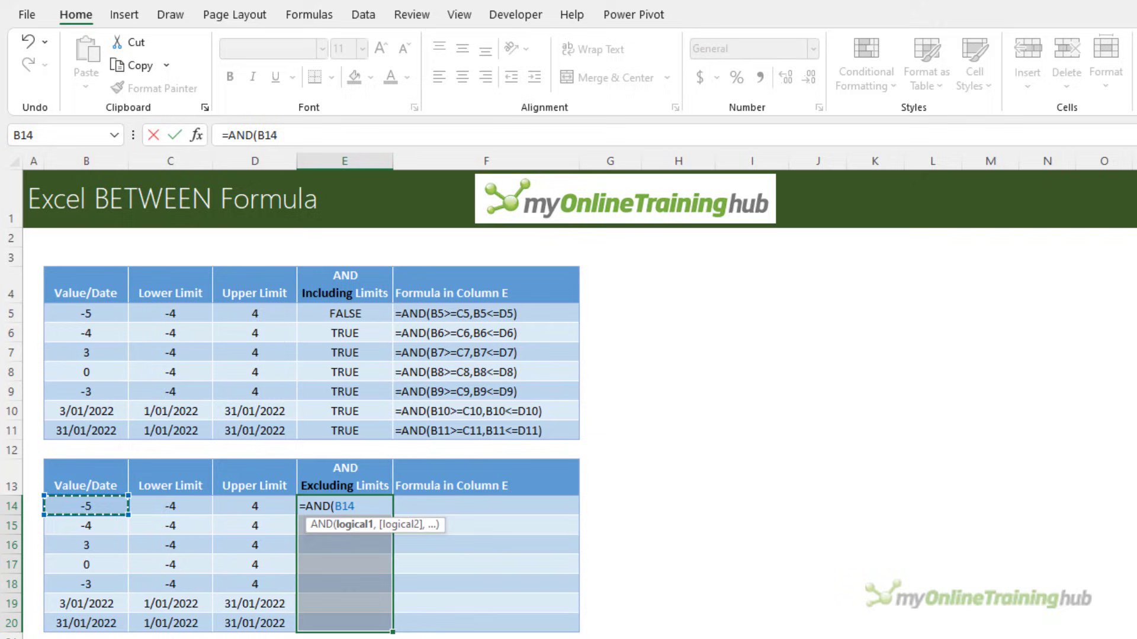
{"action": "type", "text": ">"}
{"action": "left_click", "coordinate": [197, 509]}
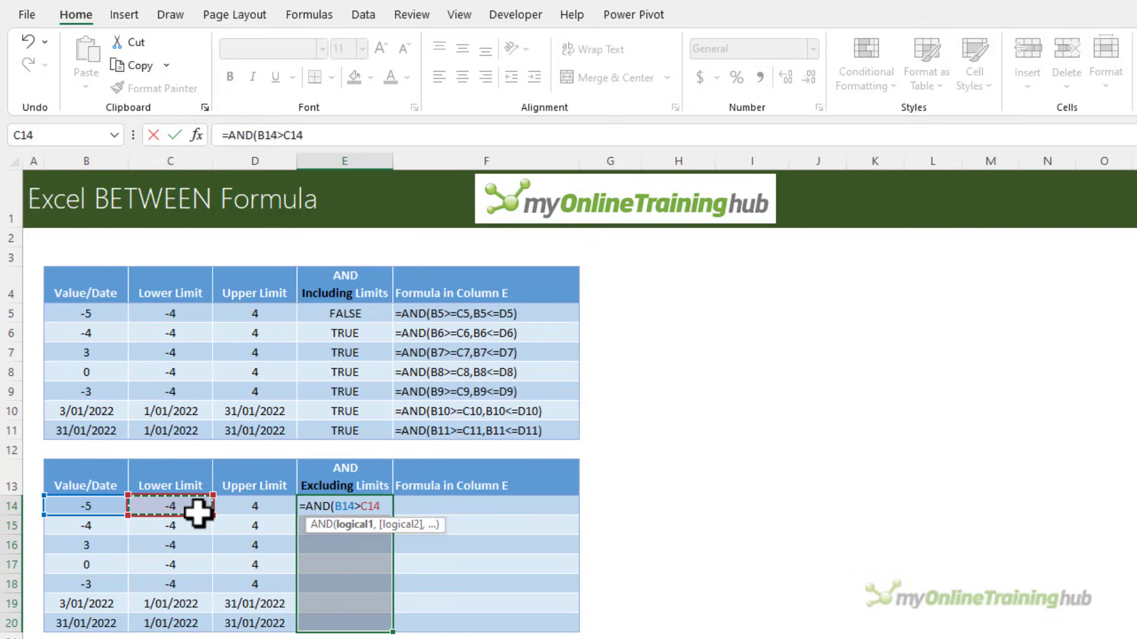
{"action": "type", "text": ","}
{"action": "key", "text": "Left"}
{"action": "key", "text": "Left"}
{"action": "key", "text": "Left"}
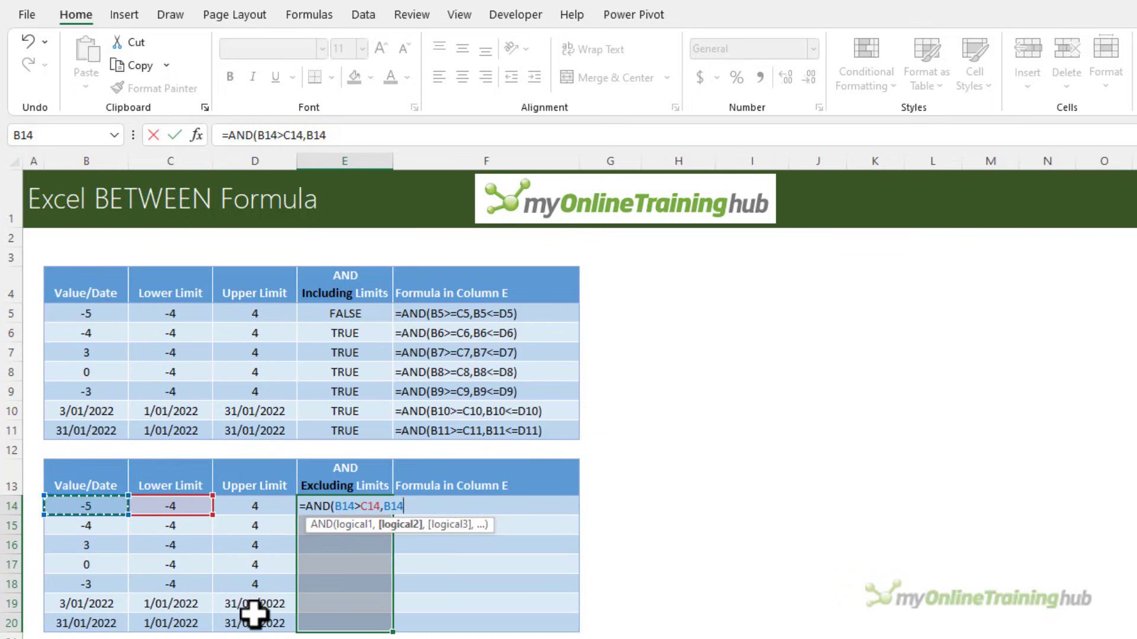
{"action": "type", "text": "<"}
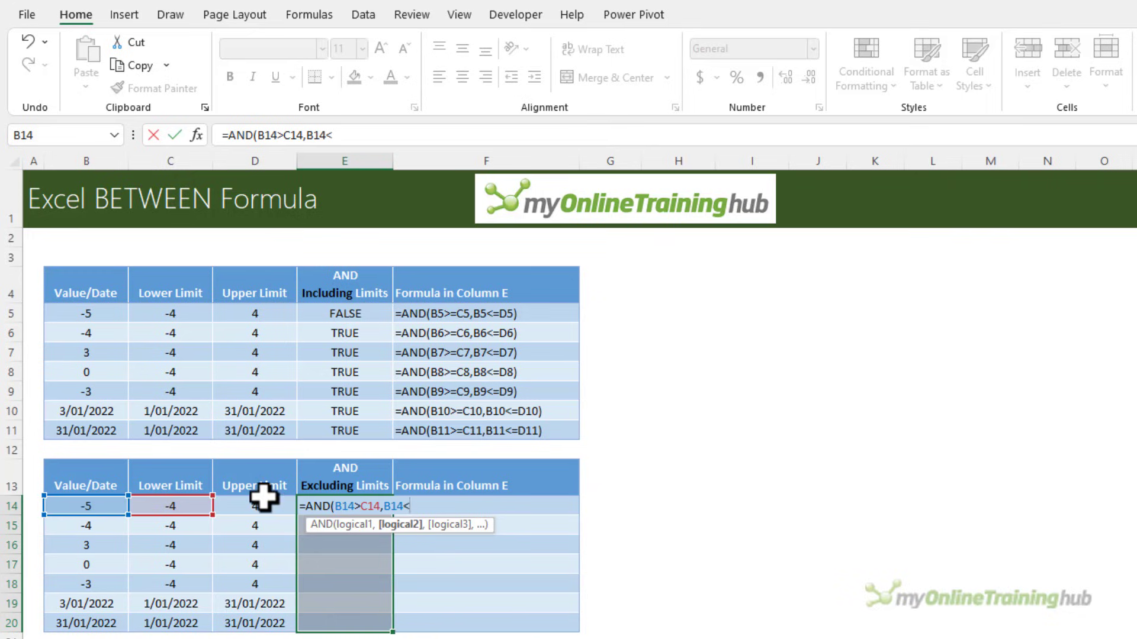
{"action": "left_click", "coordinate": [261, 505]}
{"action": "type", "text": ")"}
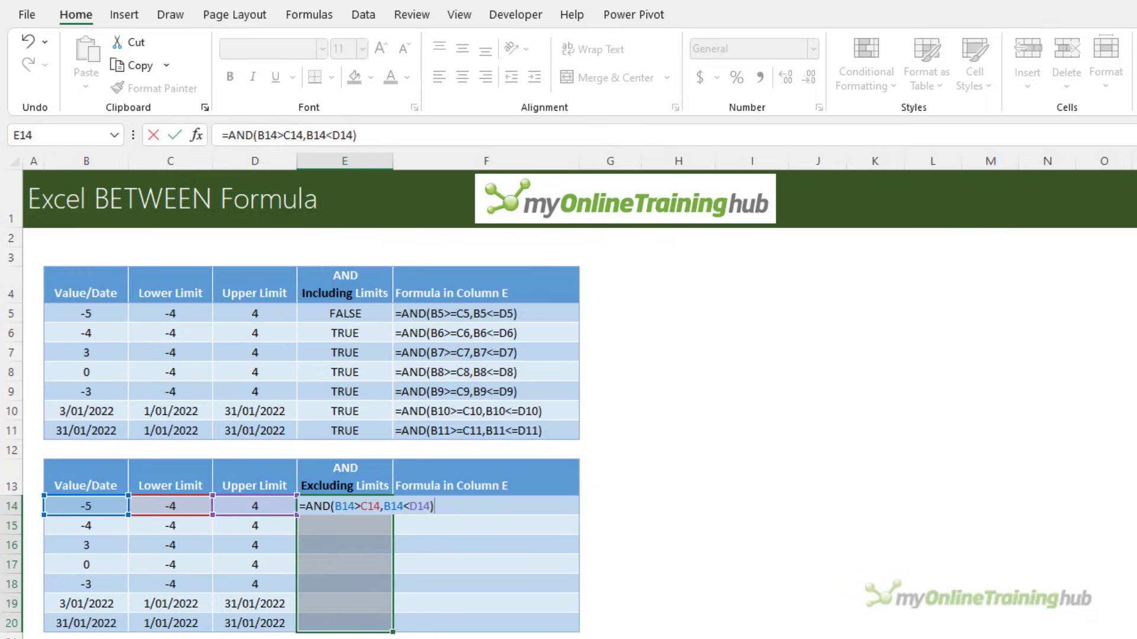
{"action": "key", "text": "ctrl+Return"}
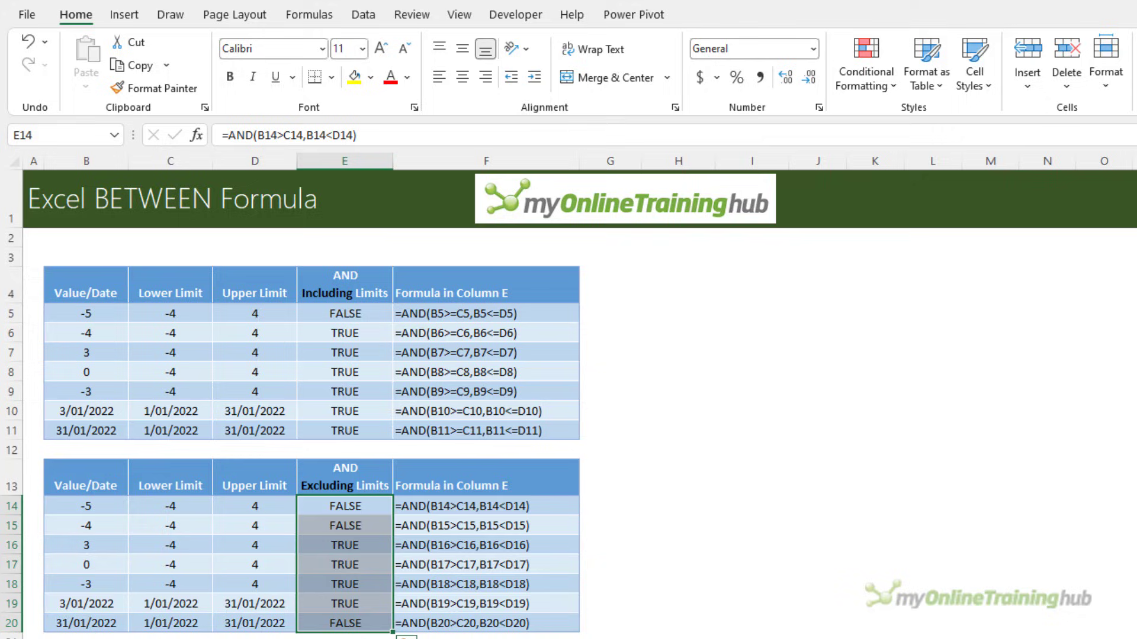
- Review row 15's -4 and row 20's 31/01/2022 values against their limits and results
{"action": "left_click", "coordinate": [97, 533]}
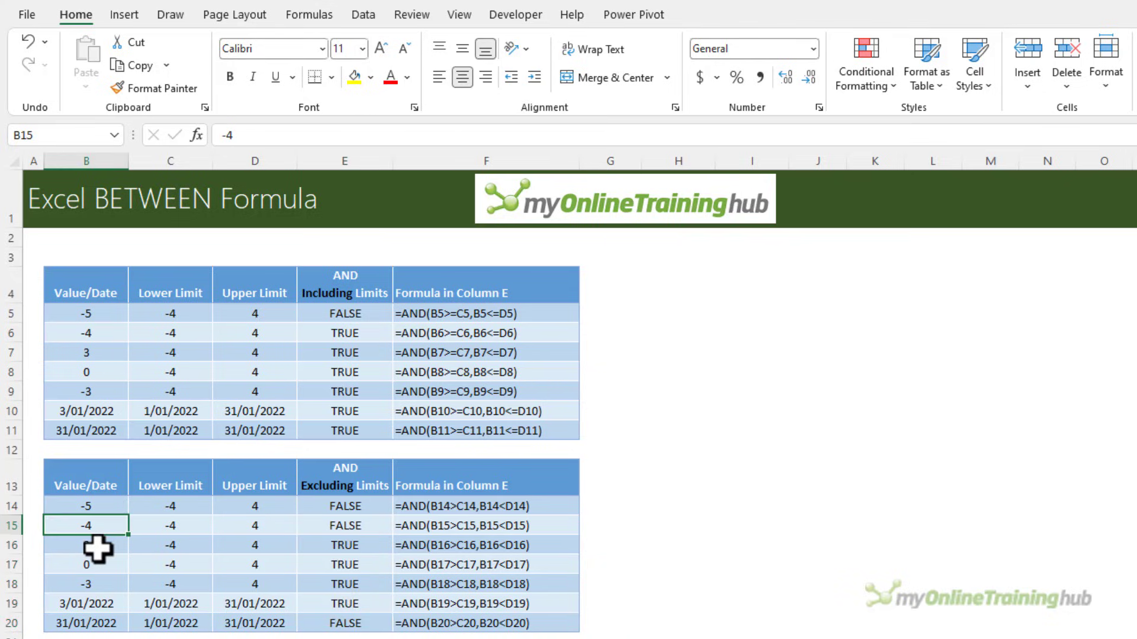
{"action": "key", "text": "Right"}
{"action": "key", "text": "Right"}
{"action": "key", "text": "Left"}
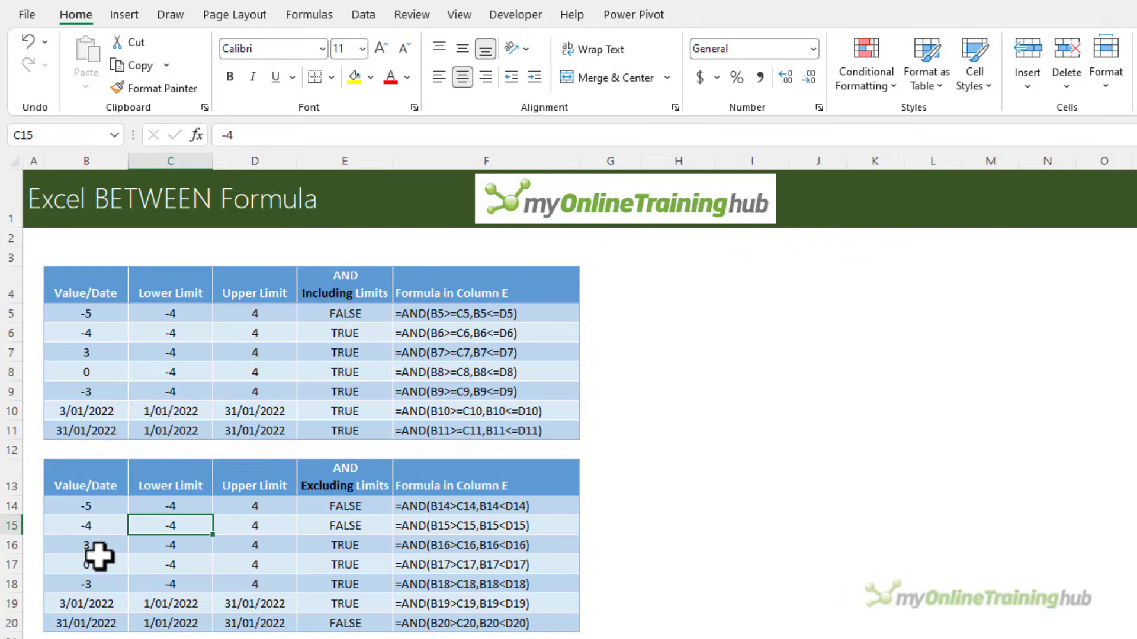
{"action": "left_click", "coordinate": [111, 621]}
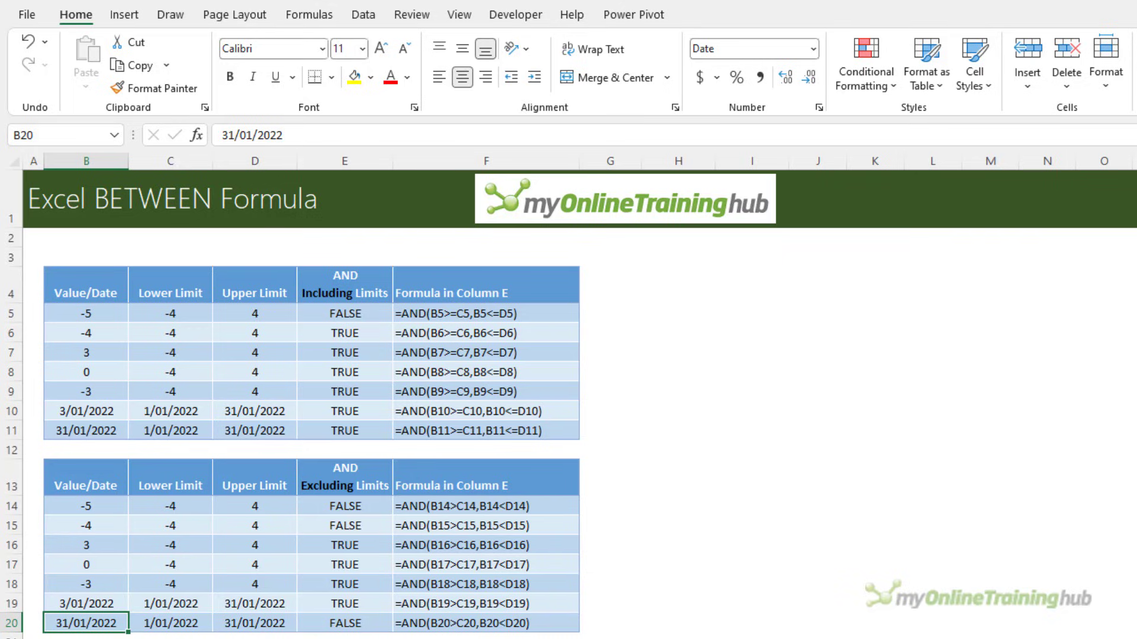
{"action": "left_click", "coordinate": [171, 623]}
{"action": "left_click", "coordinate": [255, 623]}
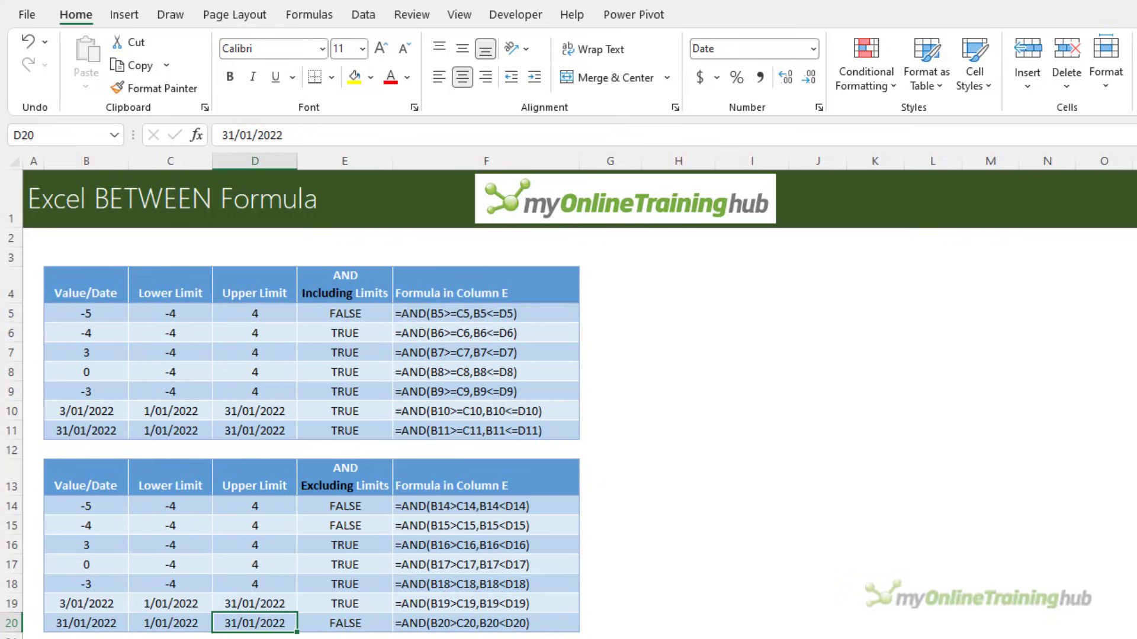
{"action": "left_click", "coordinate": [344, 623]}
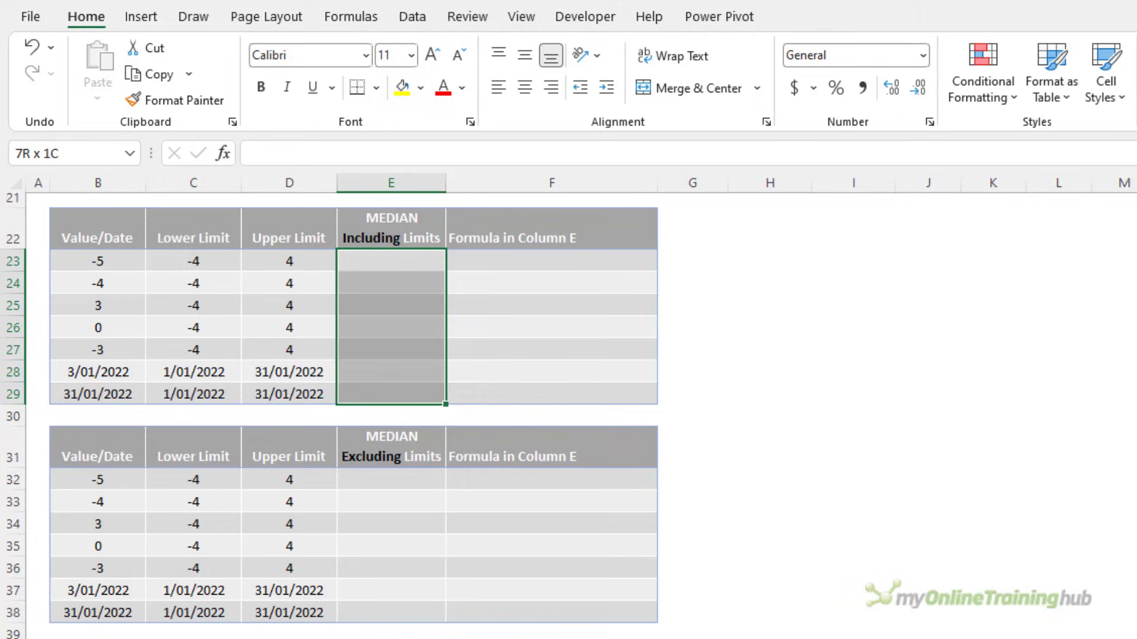
- Fill E23:E29 with =MEDIAN(B23:D23)=B23
{"action": "type", "text": "=MEDIAN("}
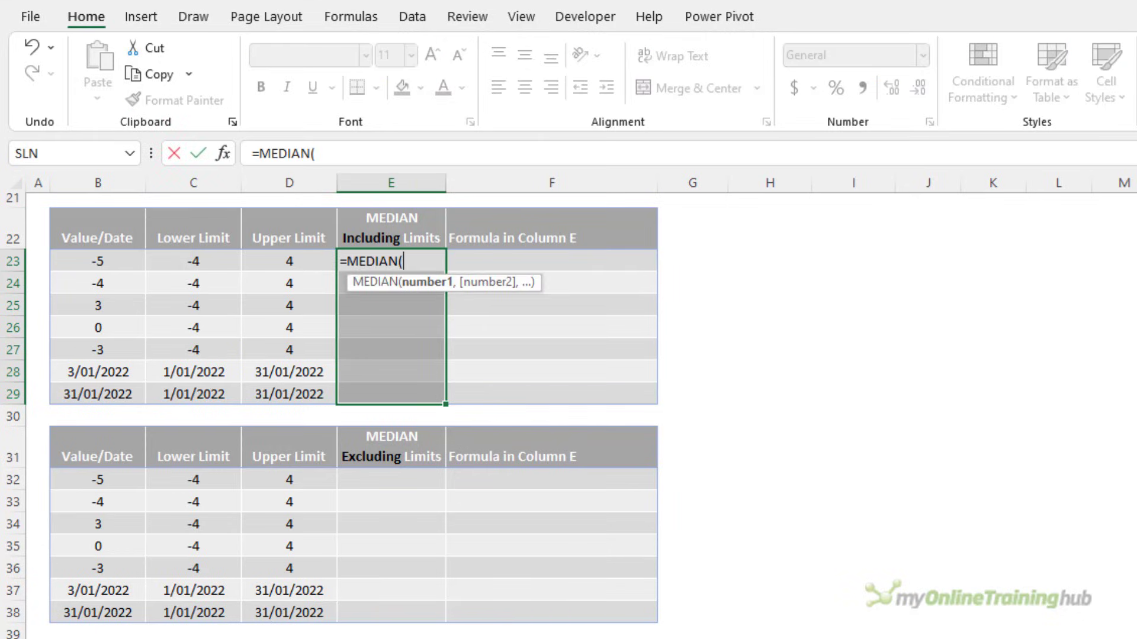
{"action": "left_click_drag", "start_coordinate": [121, 259], "coordinate": [267, 256]}
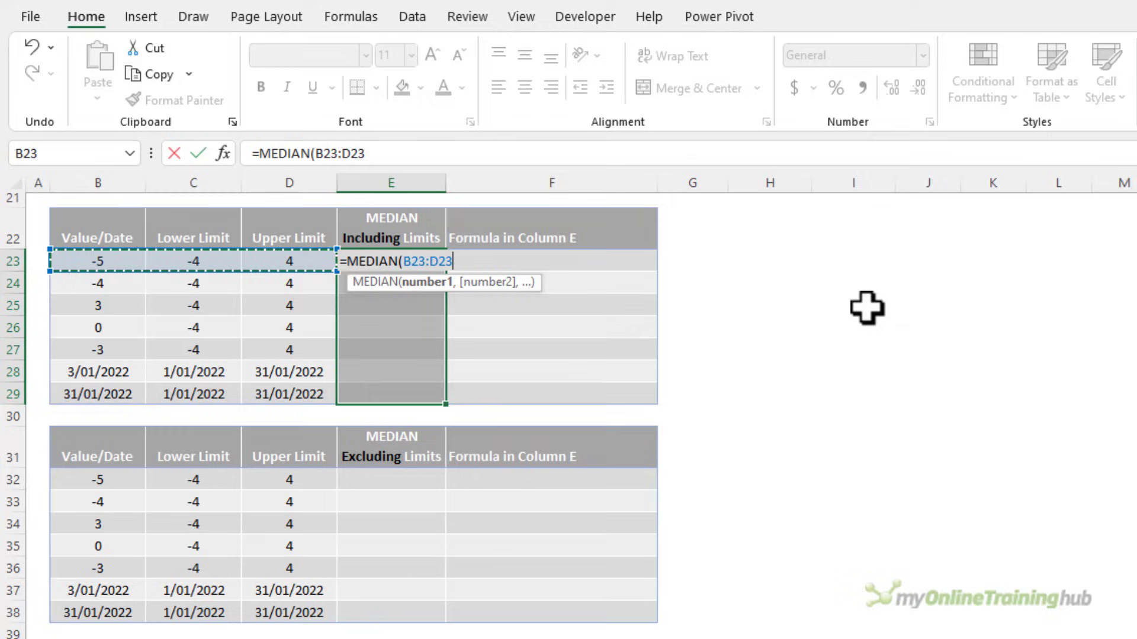
{"action": "type", "text": ")"}
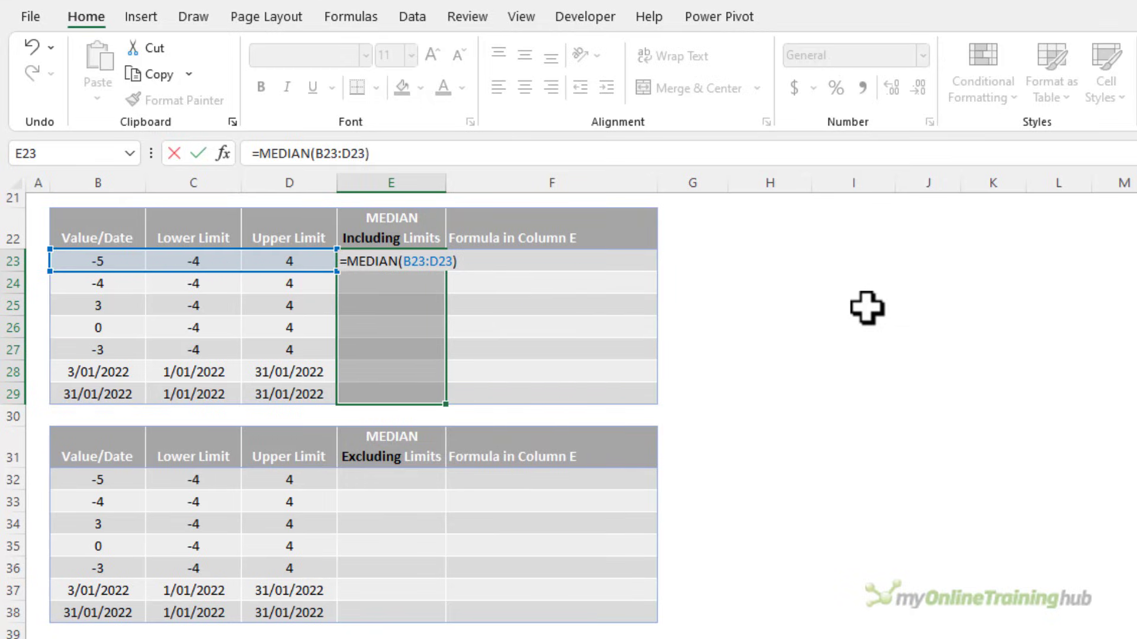
{"action": "type", "text": "="}
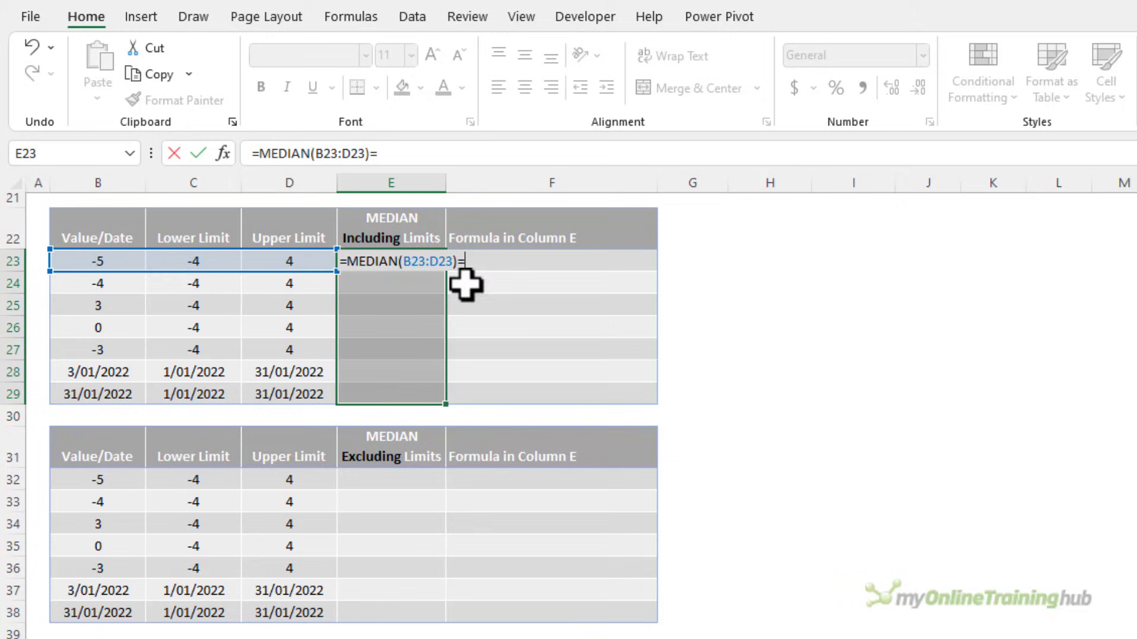
{"action": "left_click", "coordinate": [132, 264]}
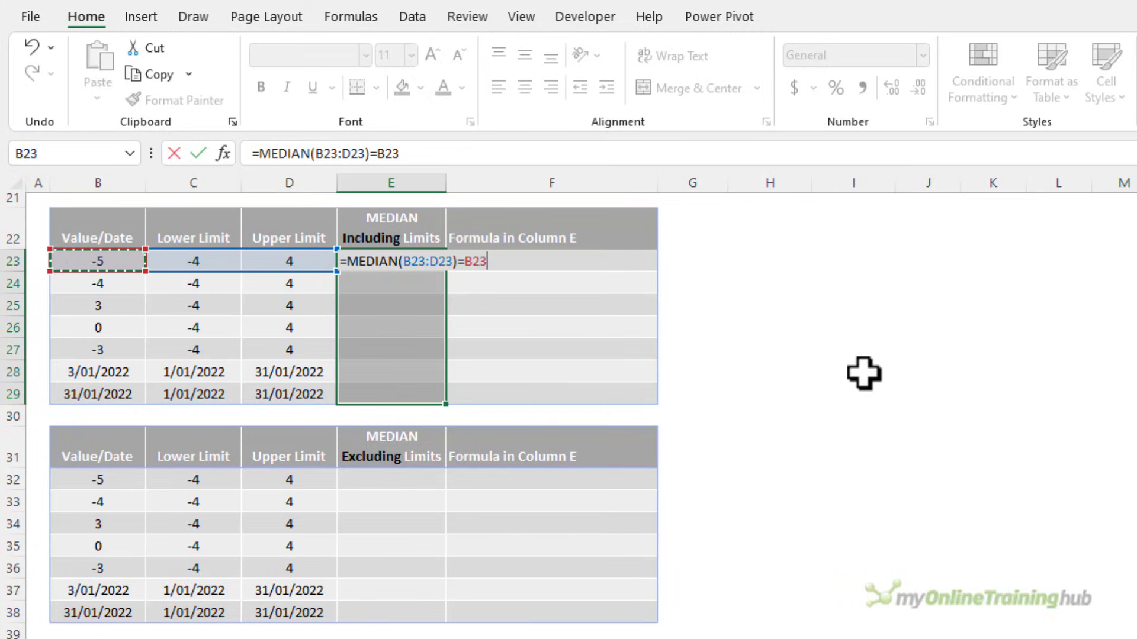
{"action": "key", "text": "ctrl+Return"}
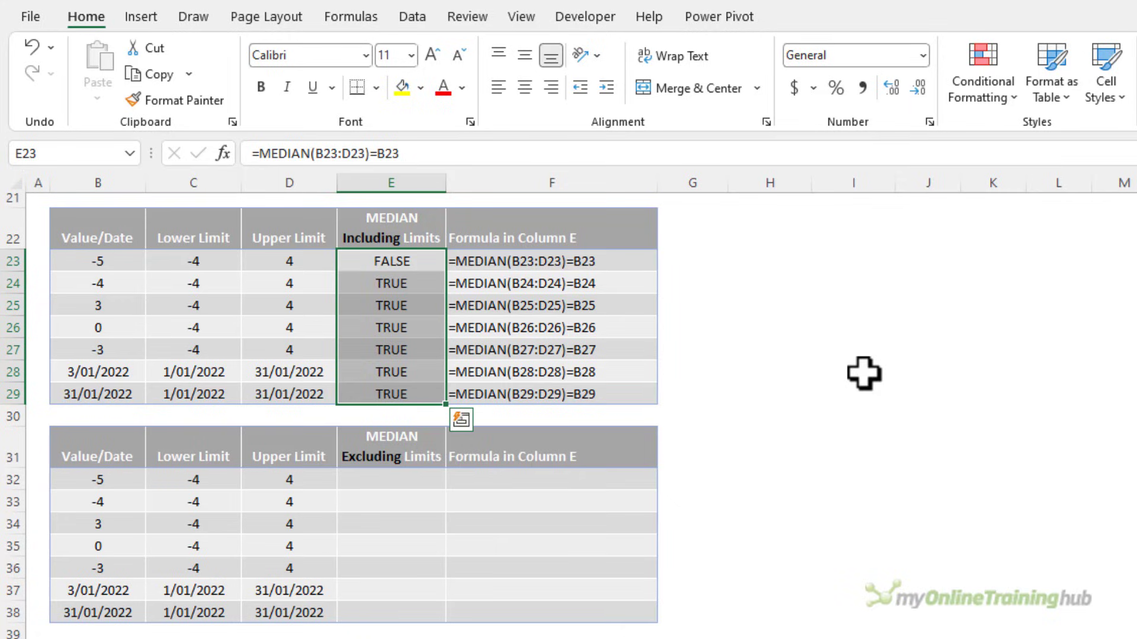
- Check the results for the -4 and date rows, then select the empty cells E32:E38
{"action": "left_click", "coordinate": [414, 279]}
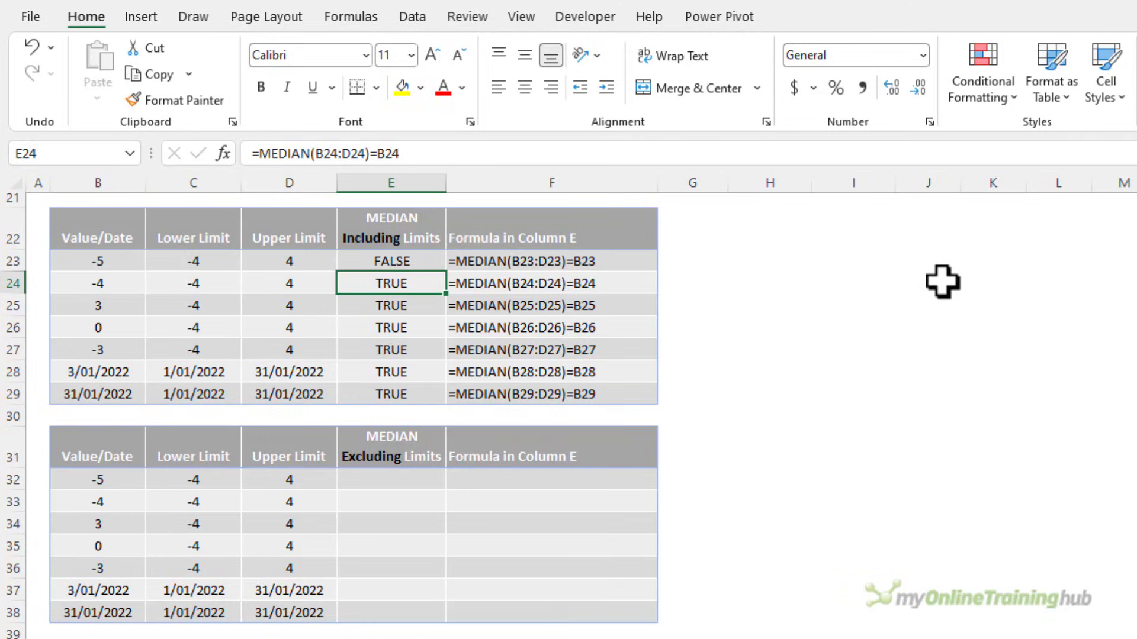
{"action": "left_click", "coordinate": [88, 285]}
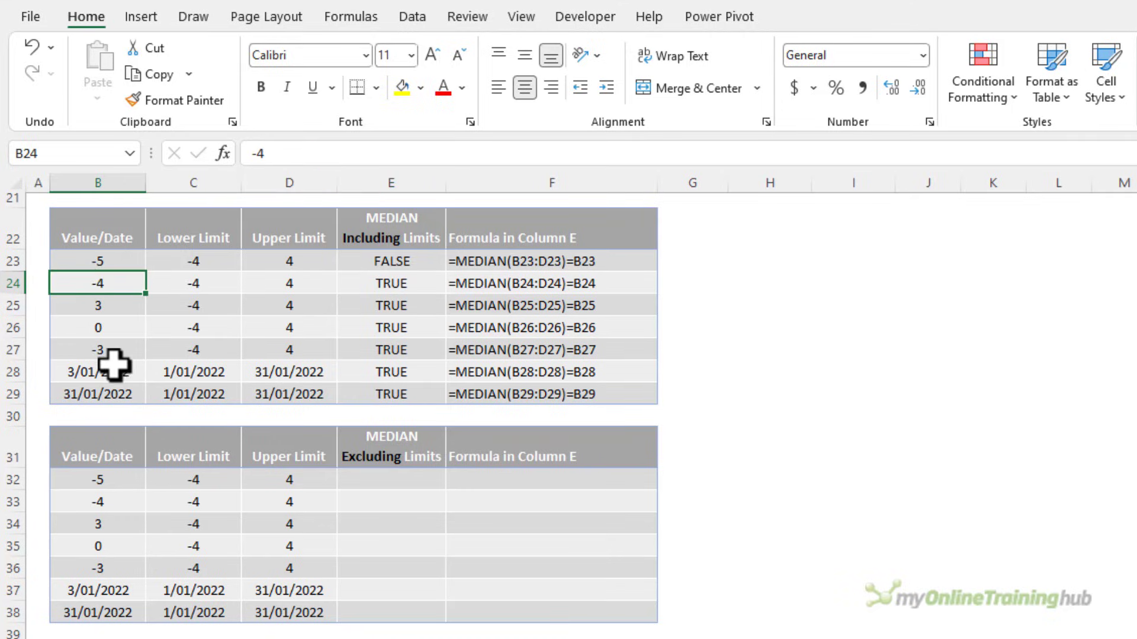
{"action": "left_click", "coordinate": [120, 392]}
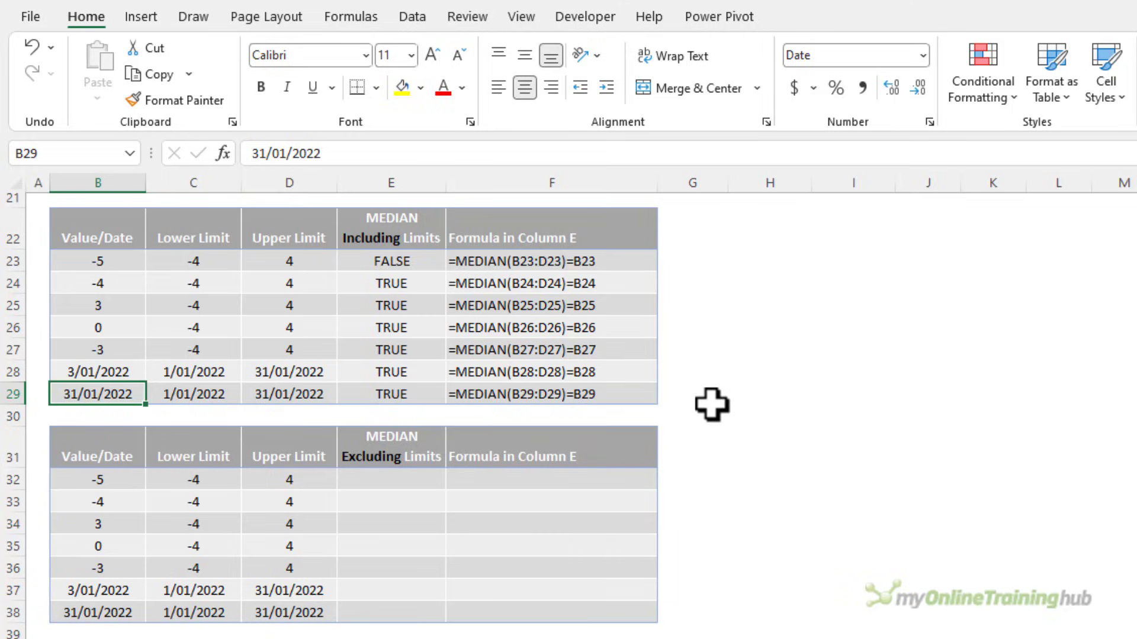
{"action": "left_click_drag", "start_coordinate": [426, 477], "coordinate": [414, 613]}
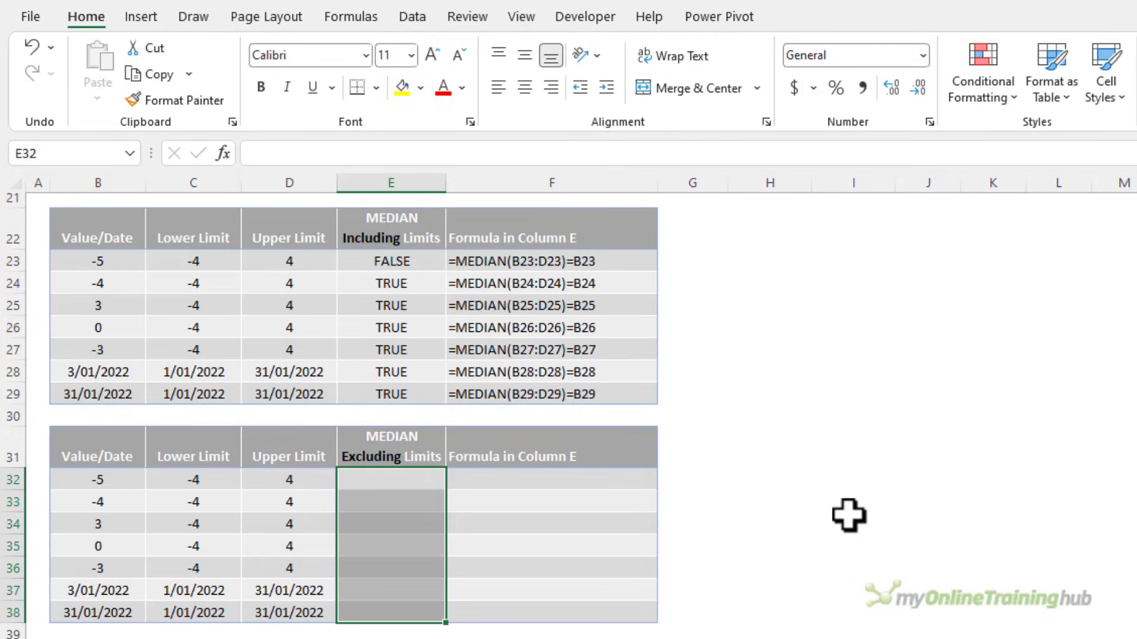
- Fill E32:E38 with =MEDIAN(B32,C32+1,D32-1)=B32 for exclusive limits
{"action": "type", "text": "=me"}
{"action": "key", "text": "Tab"}
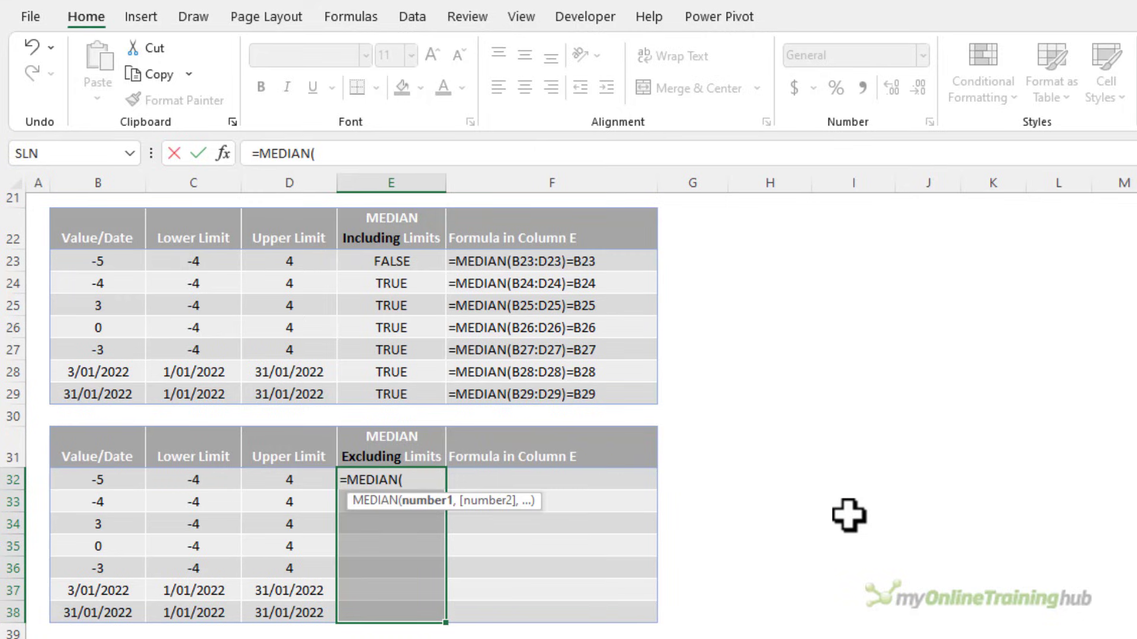
{"action": "left_click", "coordinate": [121, 477]}
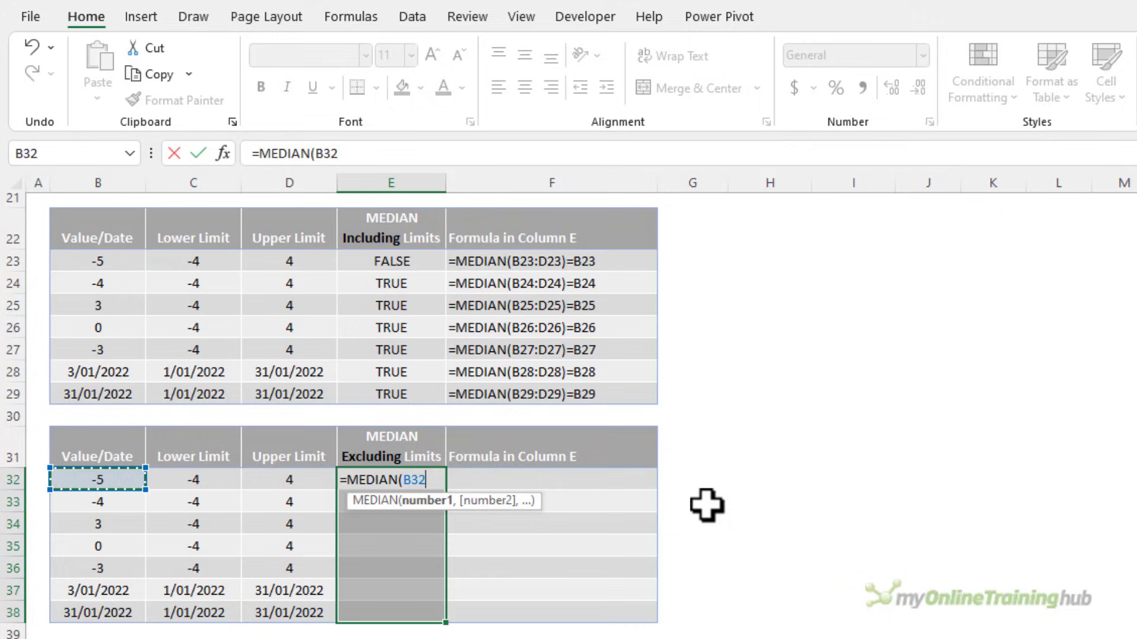
{"action": "type", "text": ","}
{"action": "left_click", "coordinate": [219, 478]}
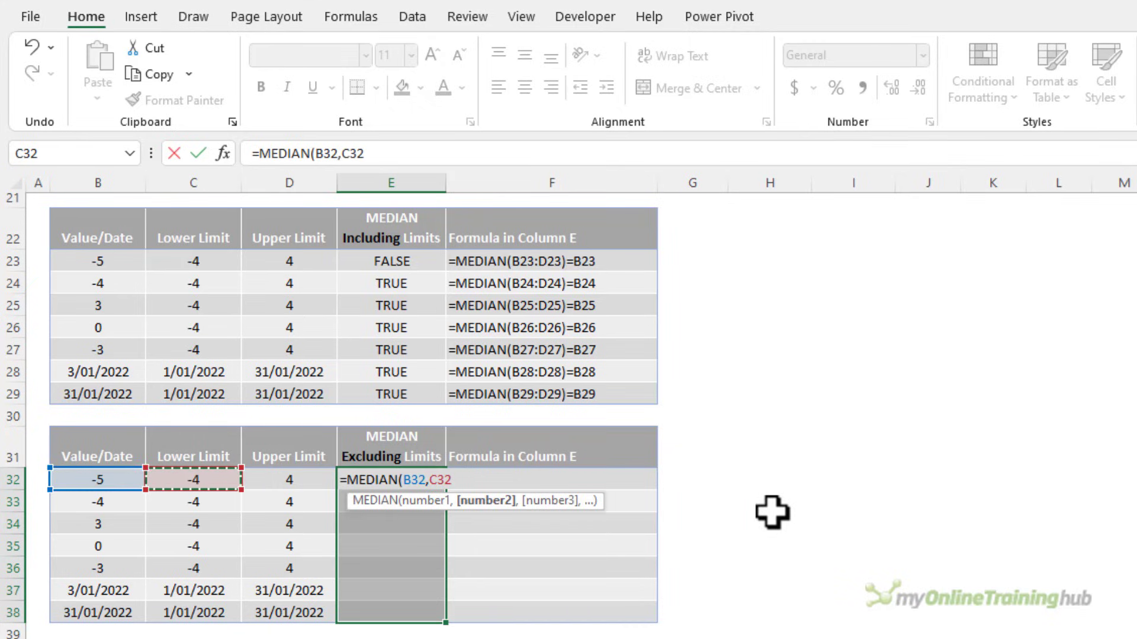
{"action": "type", "text": "+1,"}
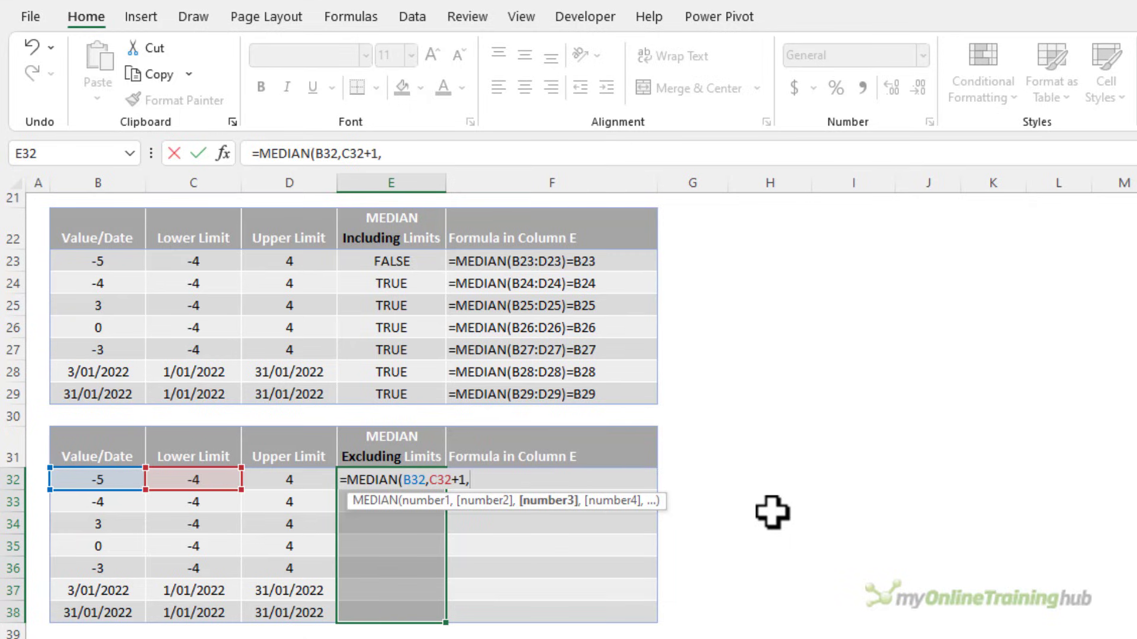
{"action": "left_click", "coordinate": [295, 477]}
{"action": "type", "text": "-"}
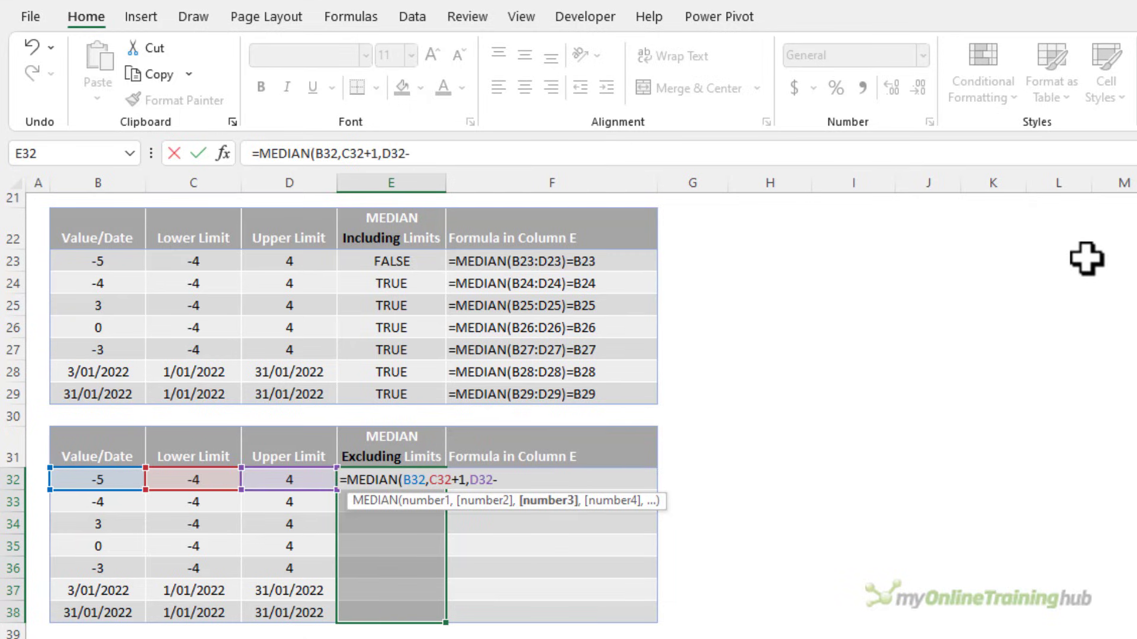
{"action": "type", "text": "1)="}
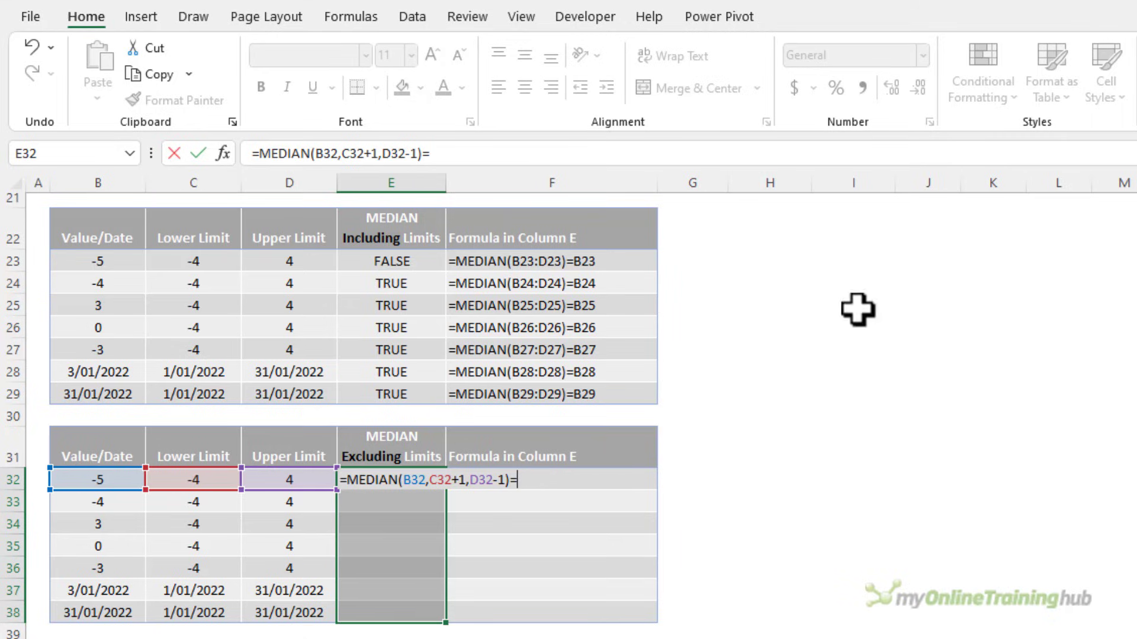
{"action": "left_click", "coordinate": [102, 477]}
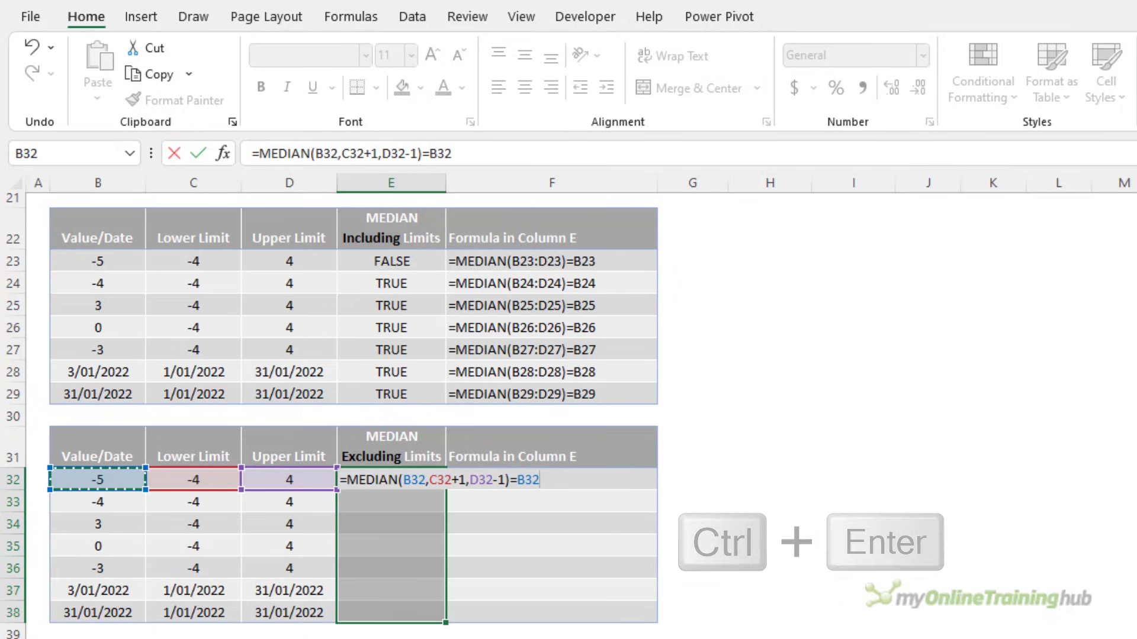
{"action": "key", "text": "ctrl+Return"}
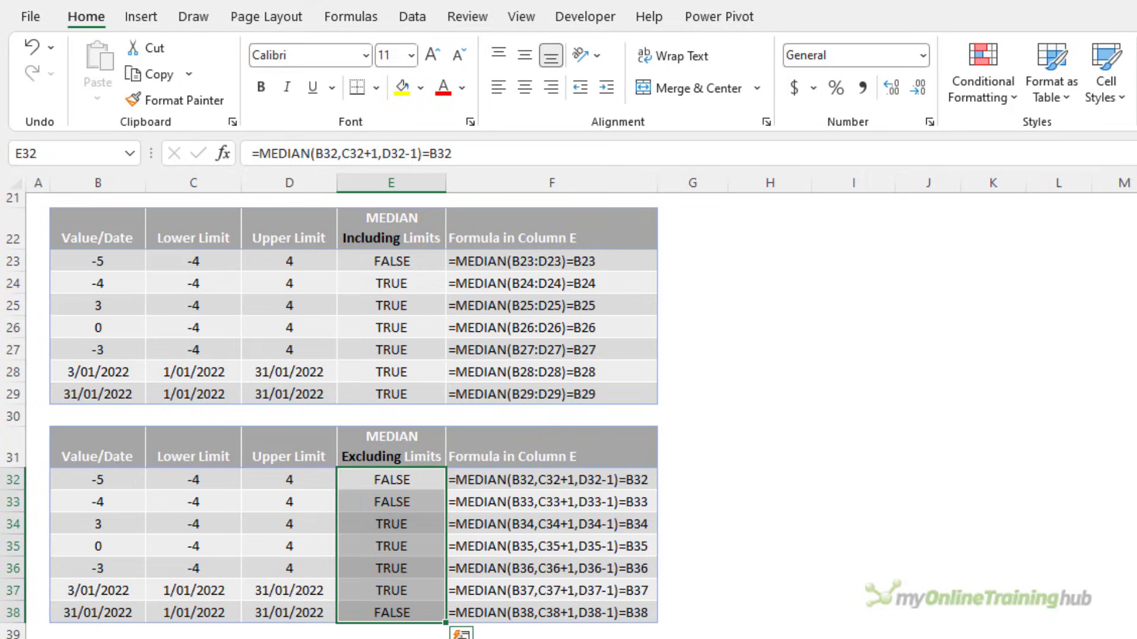
- Review the -4 row and the 31/01/2022 row and its FALSE result
{"action": "left_click", "coordinate": [77, 506]}
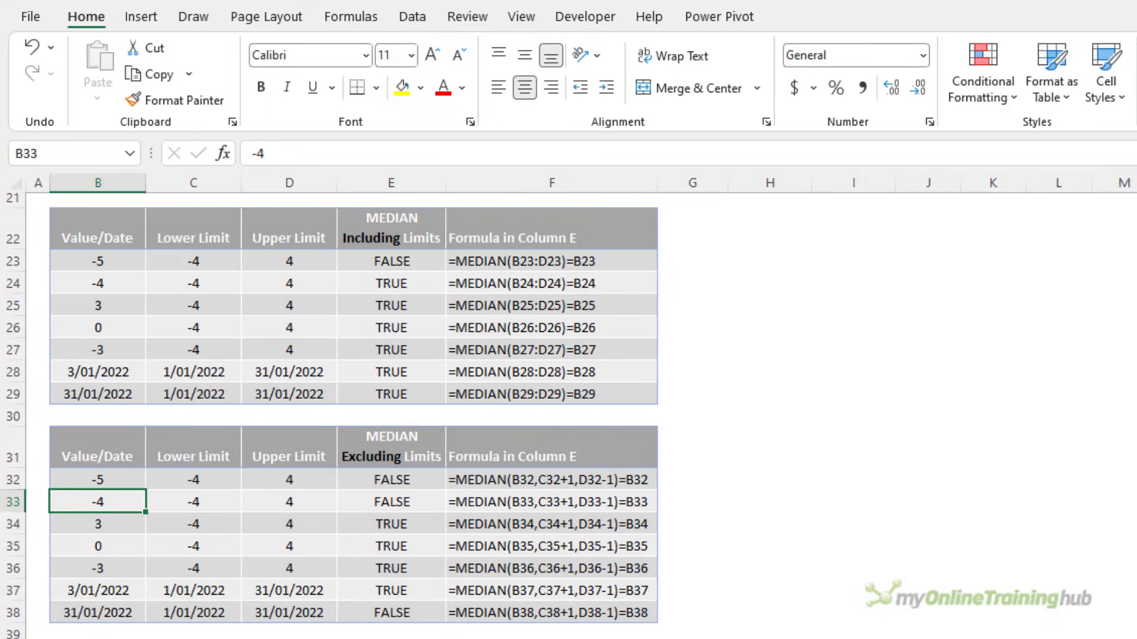
{"action": "left_click", "coordinate": [193, 502]}
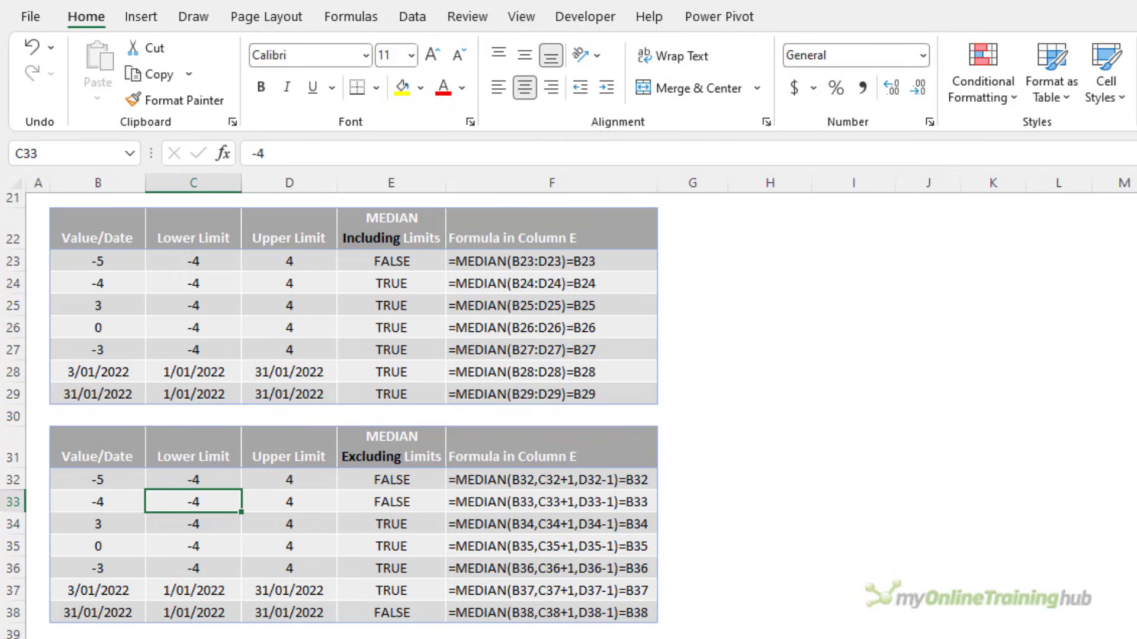
{"action": "left_click", "coordinate": [105, 616]}
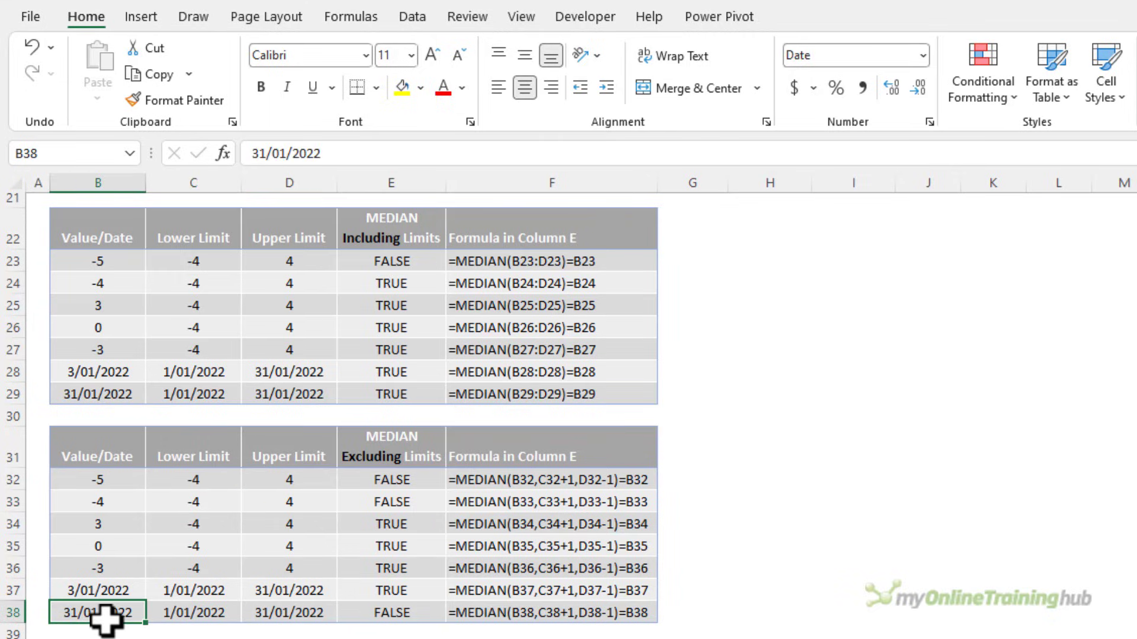
{"action": "left_click", "coordinate": [272, 616]}
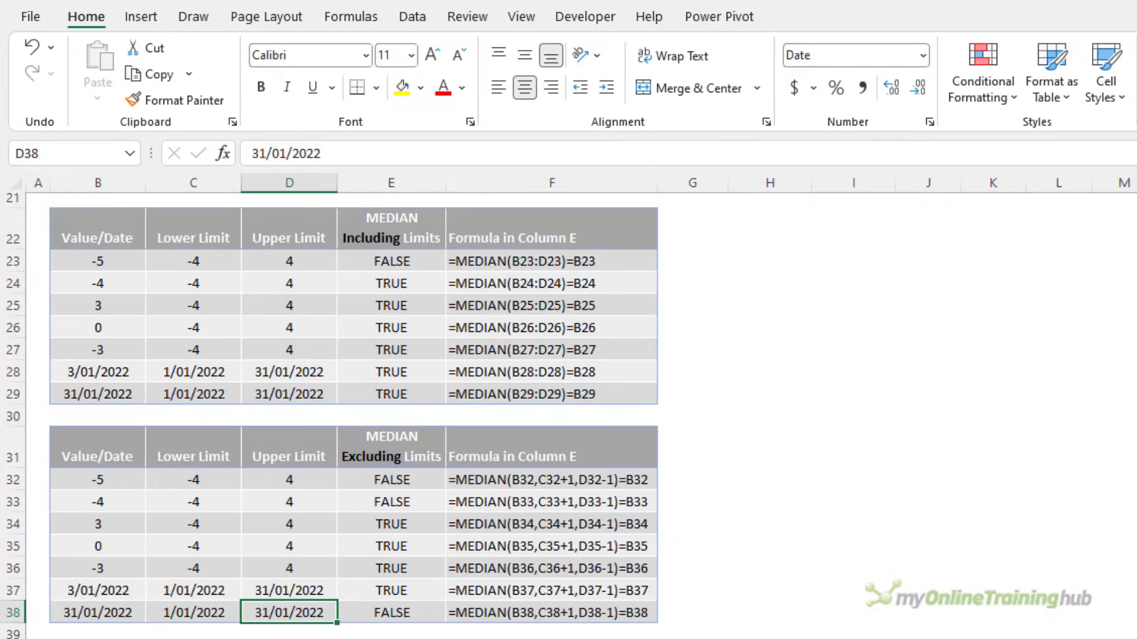
{"action": "left_click", "coordinate": [391, 613]}
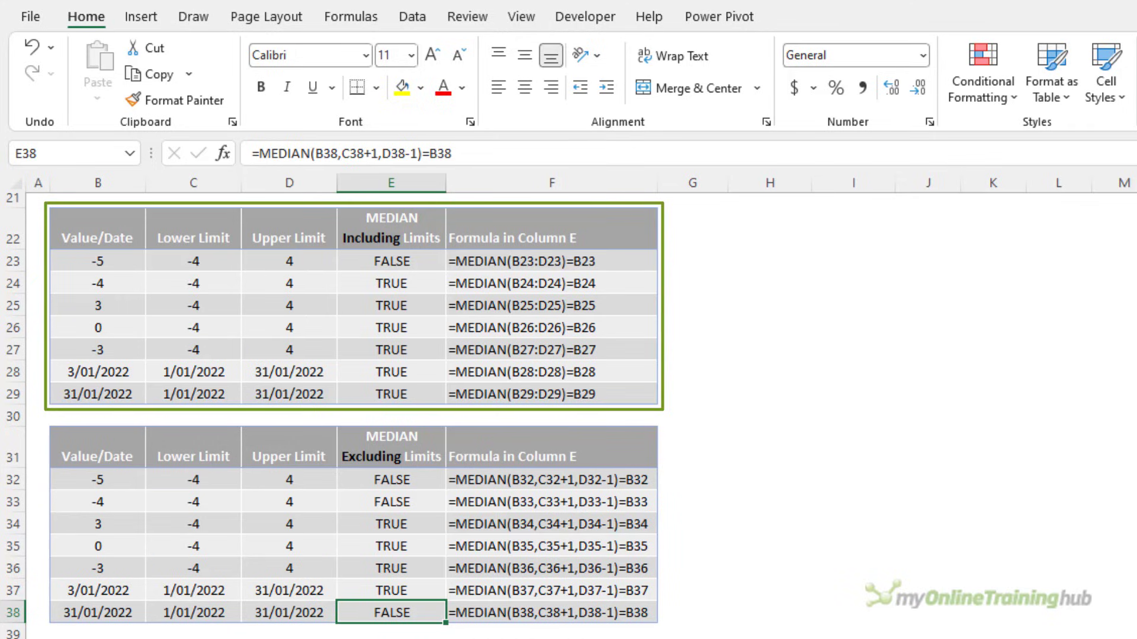
{"action": "scroll", "coordinate": [356, 415], "scroll_direction": "up", "scroll_amount": 6}
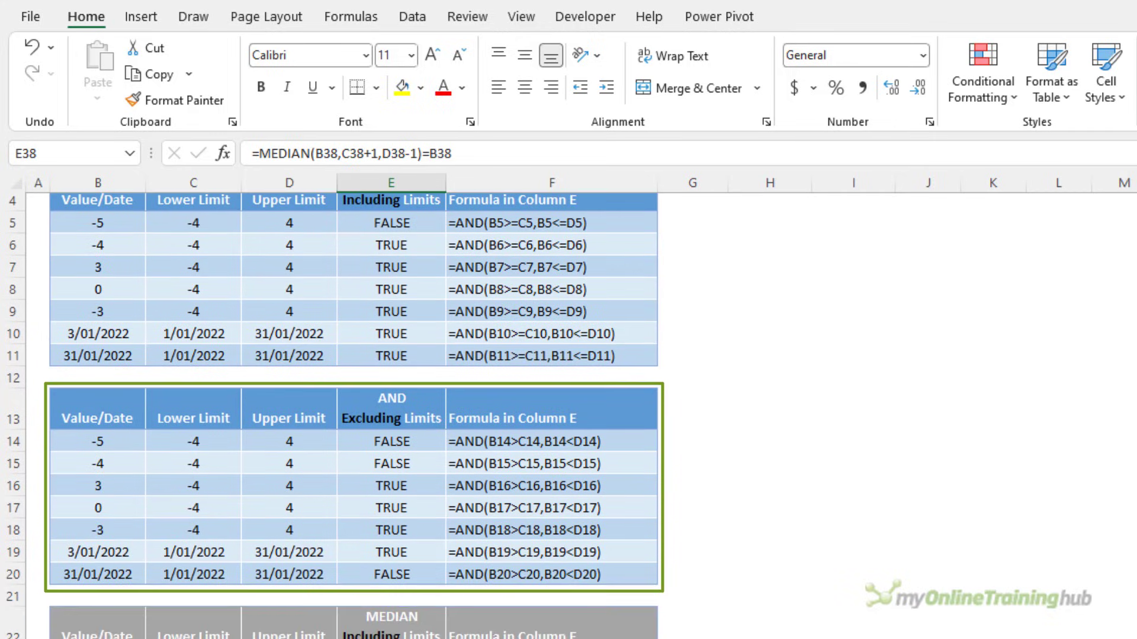